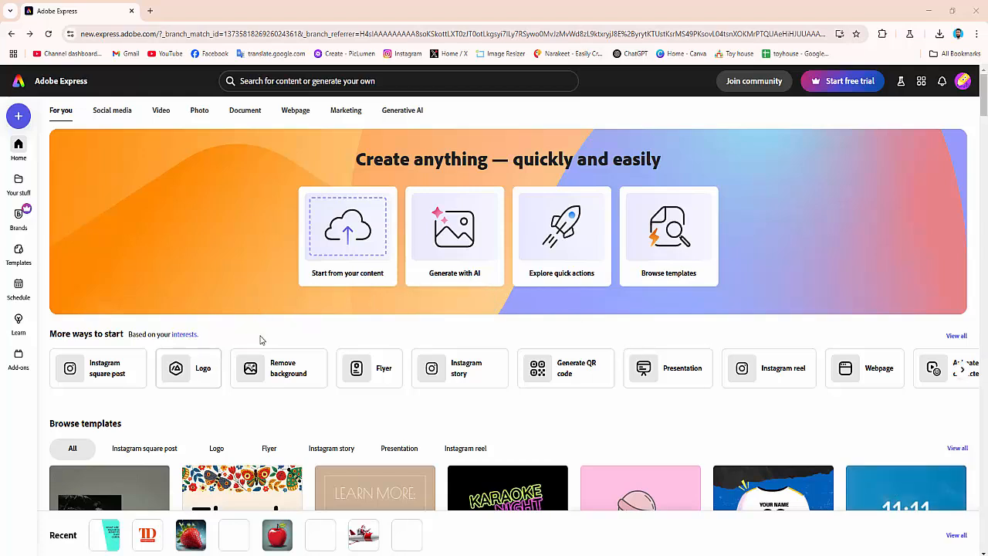
Start a new logo design and browse the logo template gallery
{"action": "left_click", "coordinate": [185, 374]}
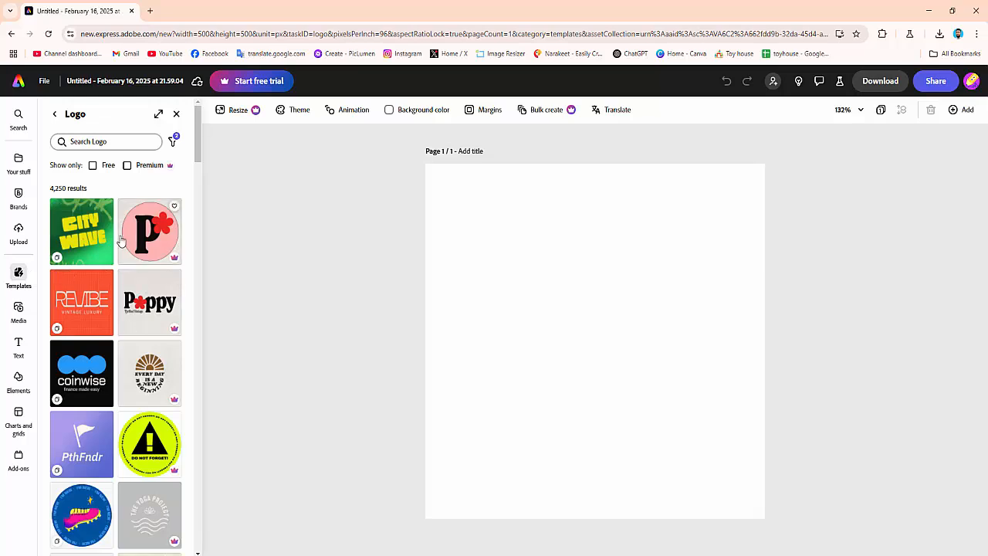
{"action": "scroll", "coordinate": [126, 315], "scroll_direction": "down", "scroll_amount": 3}
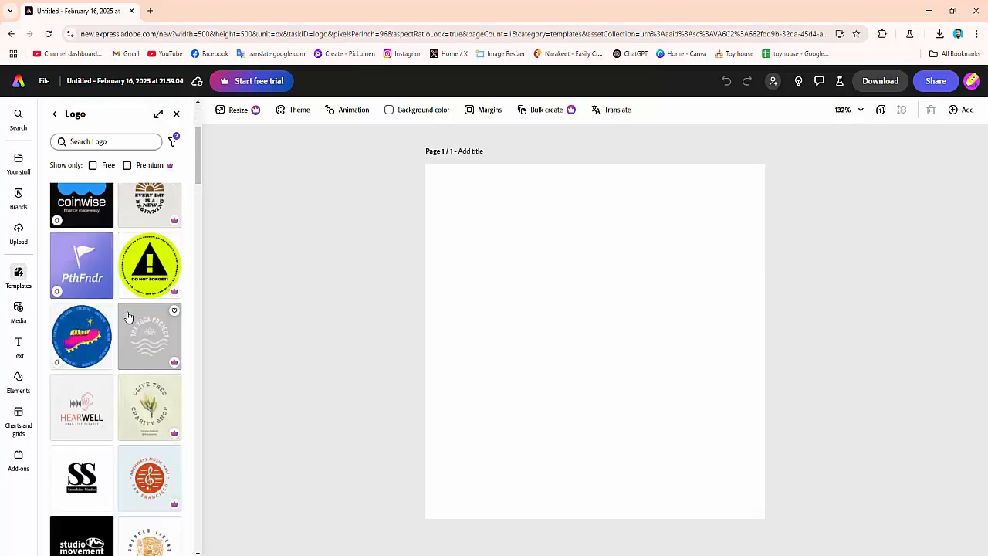
{"action": "scroll", "coordinate": [132, 319], "scroll_direction": "up", "scroll_amount": 3}
{"action": "scroll", "coordinate": [130, 317], "scroll_direction": "down", "scroll_amount": 5}
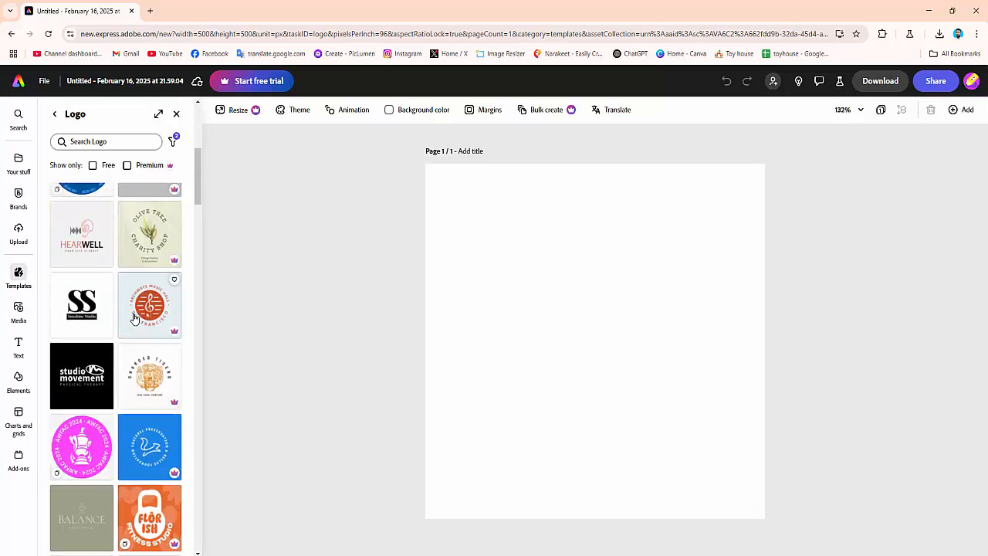
{"action": "scroll", "coordinate": [131, 318], "scroll_direction": "up", "scroll_amount": 5}
{"action": "scroll", "coordinate": [128, 319], "scroll_direction": "down", "scroll_amount": 8}
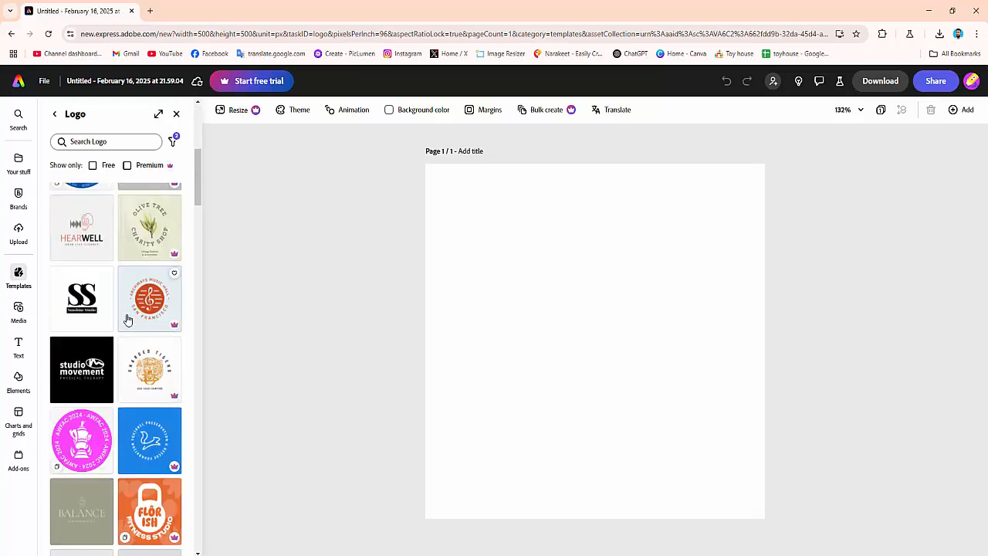
{"action": "scroll", "coordinate": [128, 319], "scroll_direction": "down", "scroll_amount": 12}
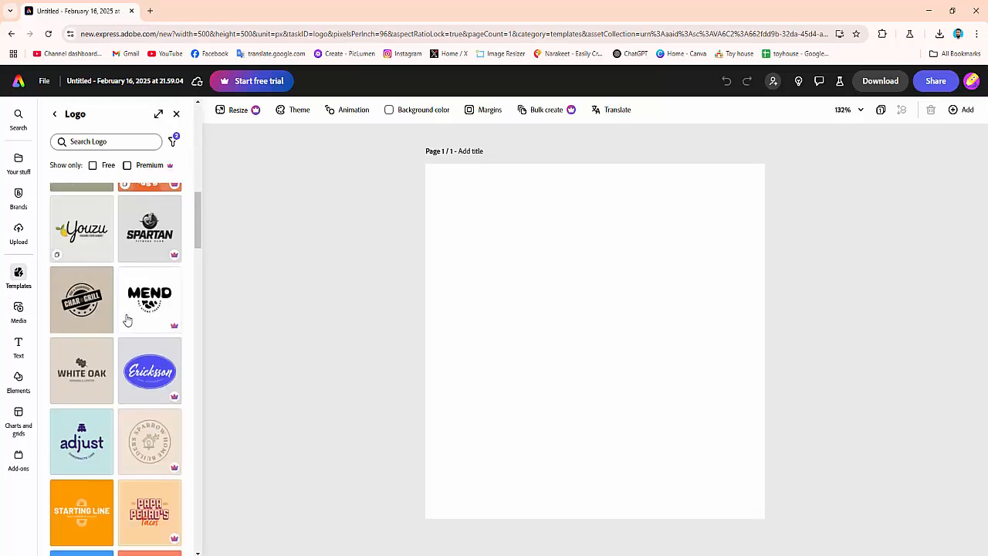
{"action": "scroll", "coordinate": [127, 319], "scroll_direction": "up", "scroll_amount": 2}
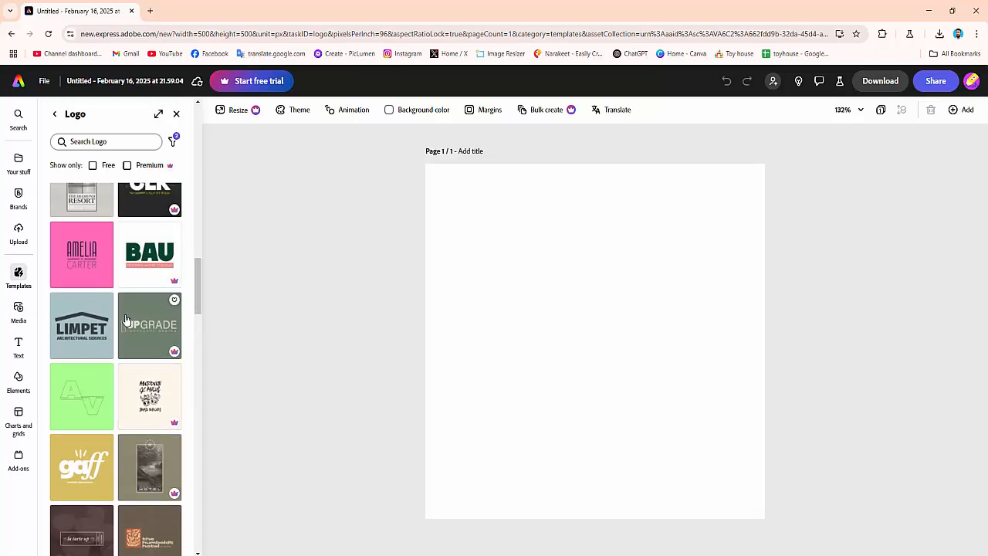
{"action": "scroll", "coordinate": [125, 313], "scroll_direction": "down", "scroll_amount": 10}
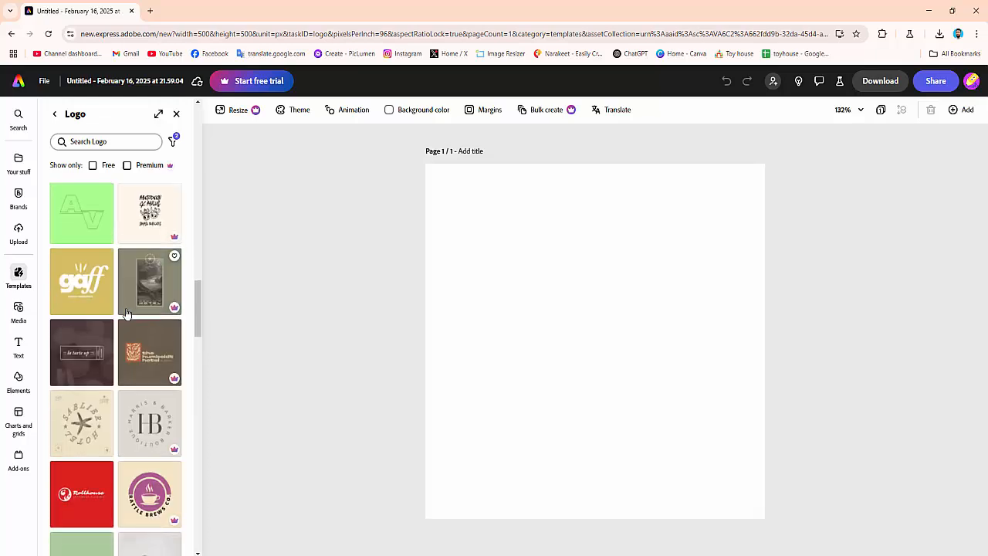
{"action": "scroll", "coordinate": [127, 313], "scroll_direction": "down", "scroll_amount": 10}
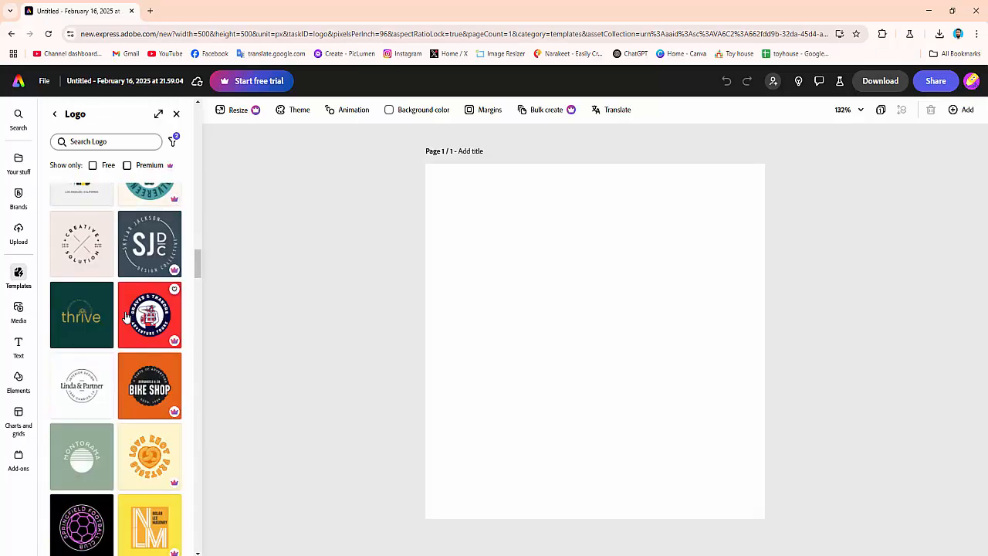
{"action": "scroll", "coordinate": [127, 317], "scroll_direction": "up", "scroll_amount": 10}
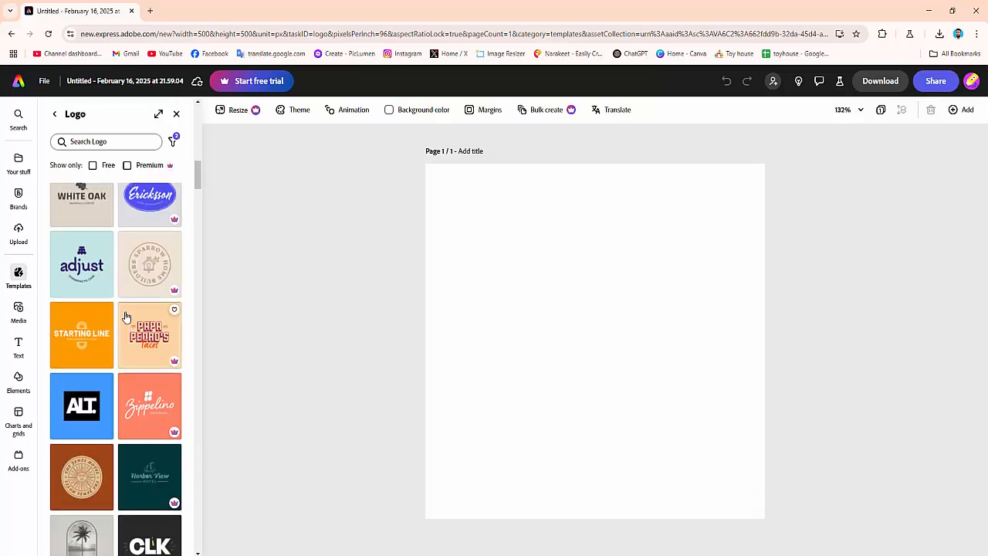
{"action": "scroll", "coordinate": [126, 316], "scroll_direction": "up", "scroll_amount": 10}
{"action": "scroll", "coordinate": [124, 318], "scroll_direction": "up", "scroll_amount": 3}
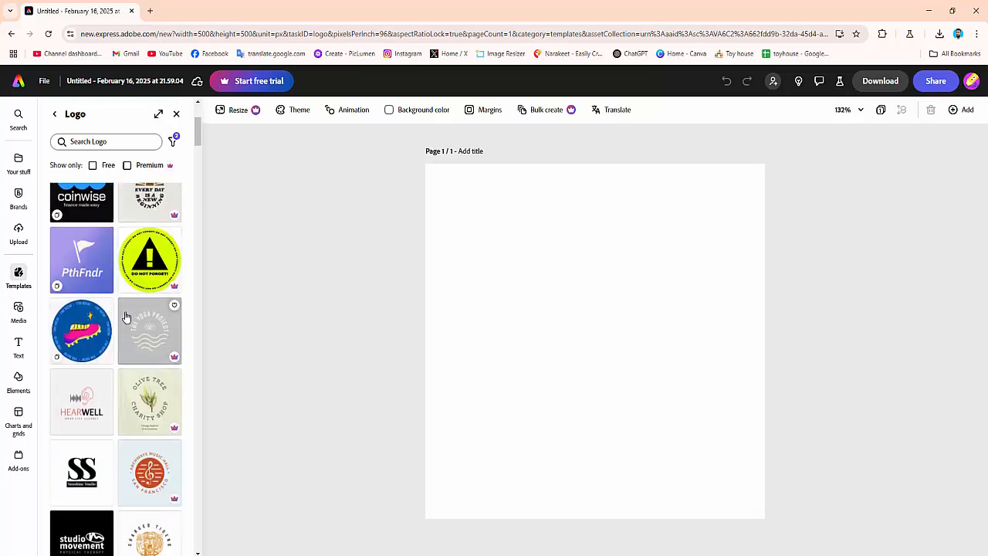
{"action": "scroll", "coordinate": [116, 320], "scroll_direction": "down", "scroll_amount": 3}
Apply the Sunshine Studio logo template and replace the SS monogram with the letters TD
{"action": "left_click", "coordinate": [84, 314]}
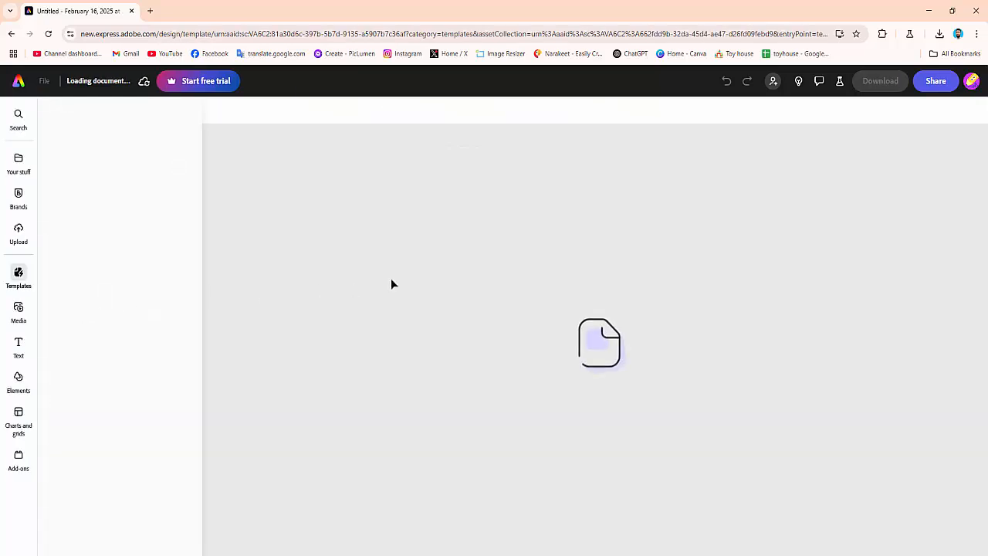
{"action": "left_click", "coordinate": [626, 345]}
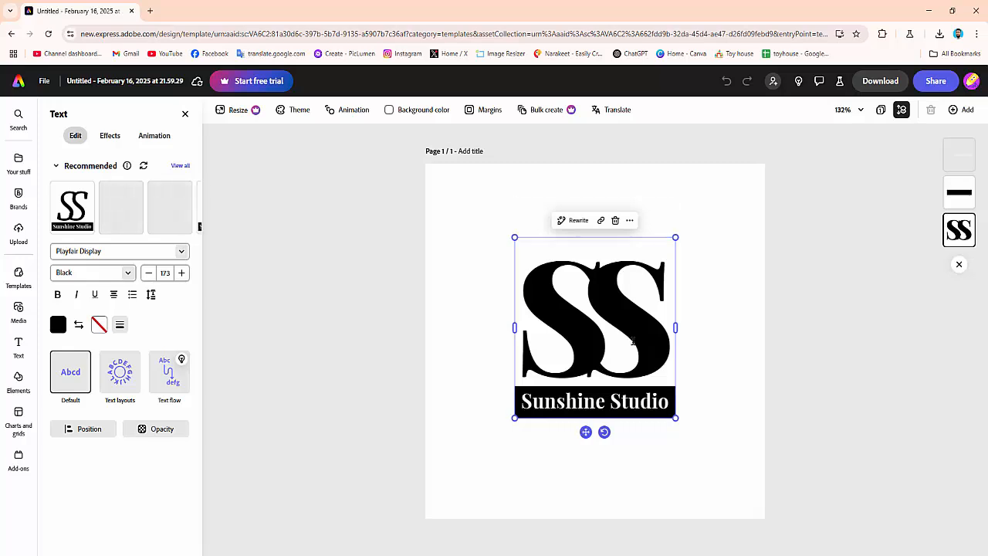
{"action": "double_click", "coordinate": [633, 341]}
{"action": "left_click", "coordinate": [698, 328]}
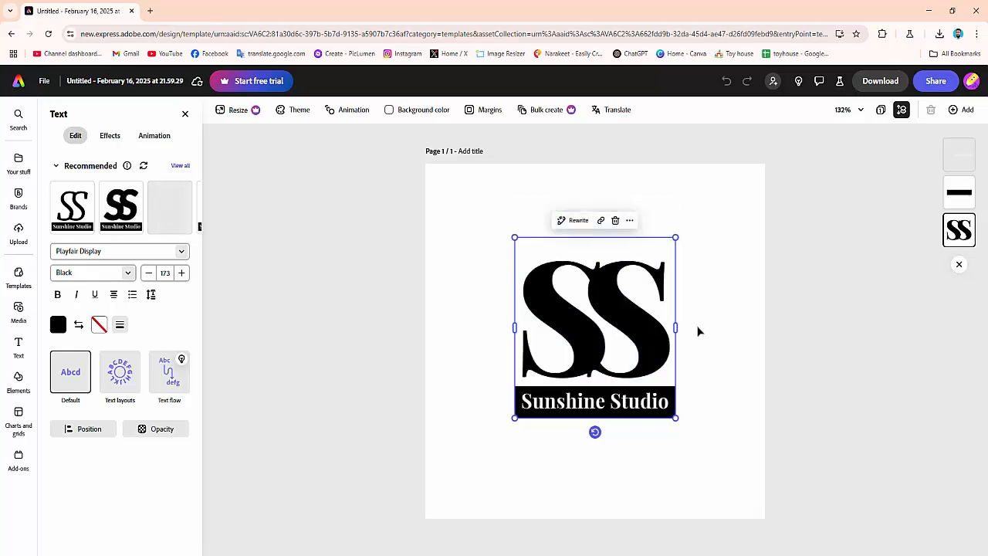
{"action": "double_click", "coordinate": [626, 330]}
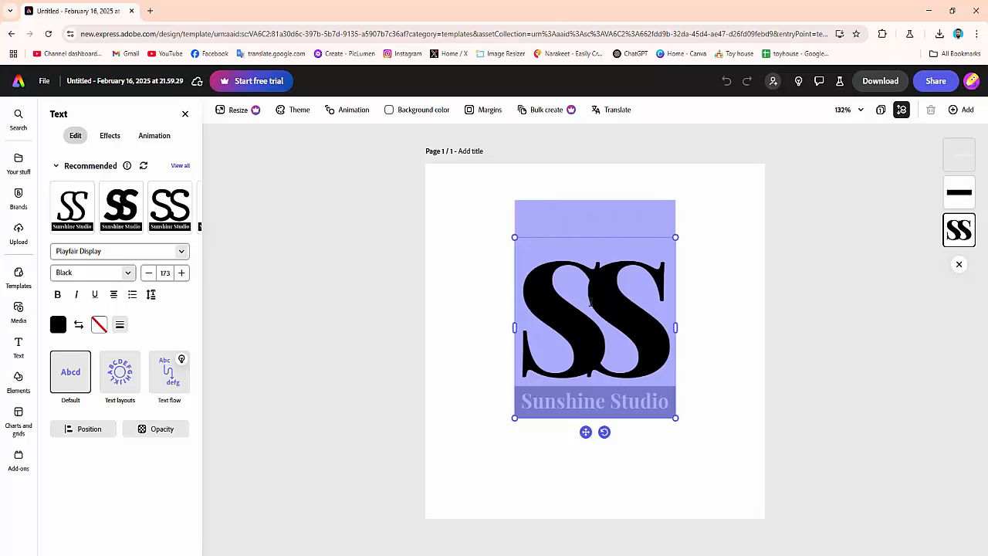
{"action": "type", "text": "TD"}
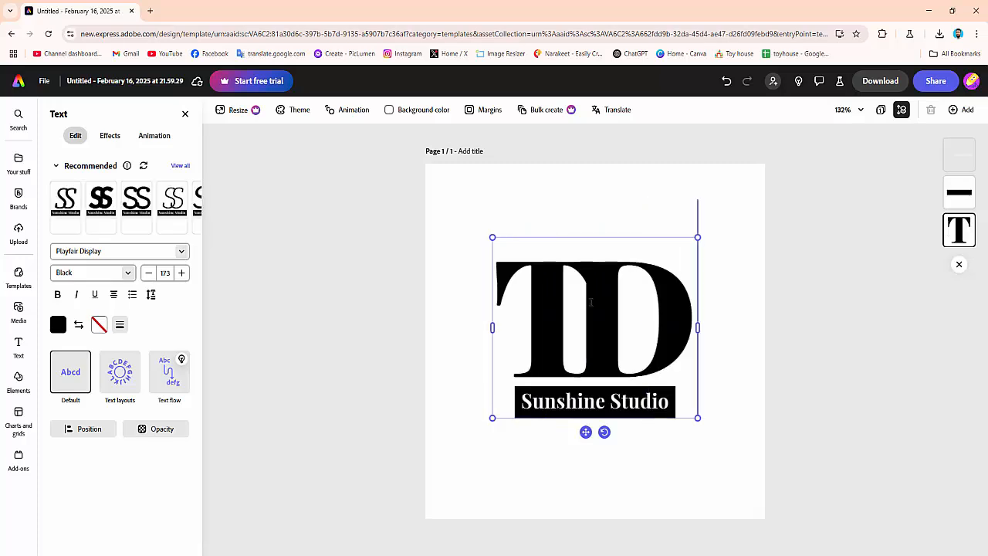
Color the TD monogram red, #E01414
{"action": "key", "text": "ctrl+a"}
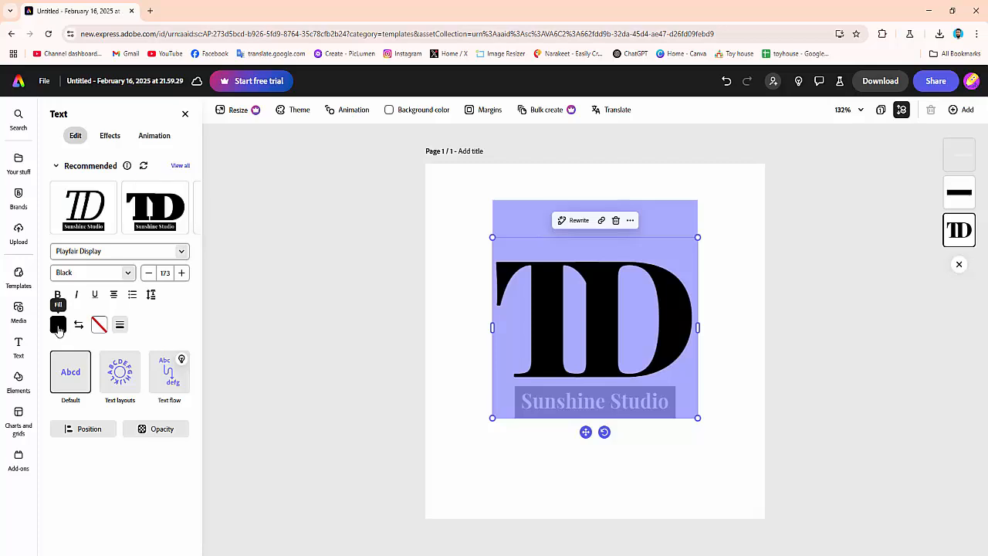
{"action": "left_click", "coordinate": [58, 327]}
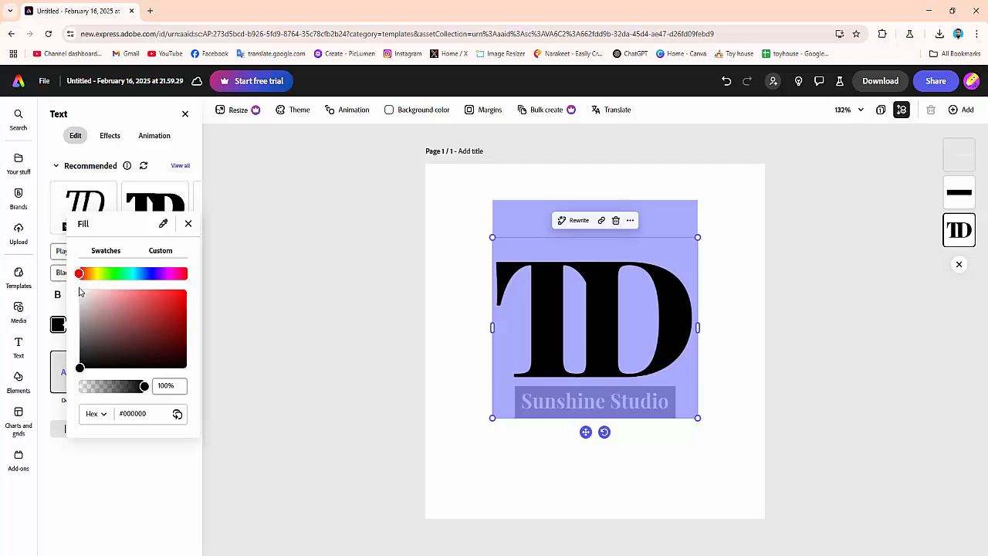
{"action": "mouse_move", "coordinate": [80, 367]}
{"action": "left_mouse_down"}
{"action": "mouse_move", "coordinate": [152, 309]}
{"action": "mouse_move", "coordinate": [178, 301]}
{"action": "left_mouse_up"}
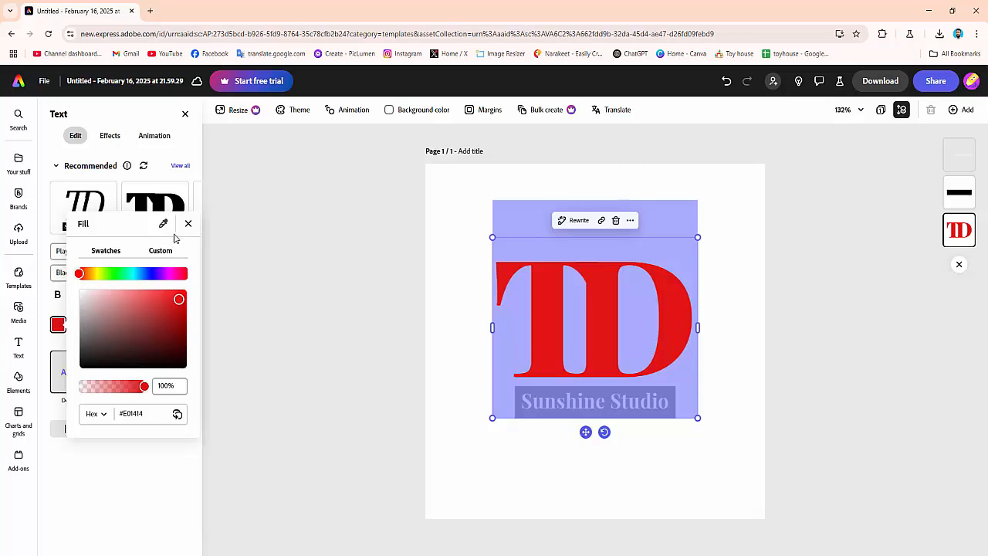
{"action": "left_click", "coordinate": [188, 224]}
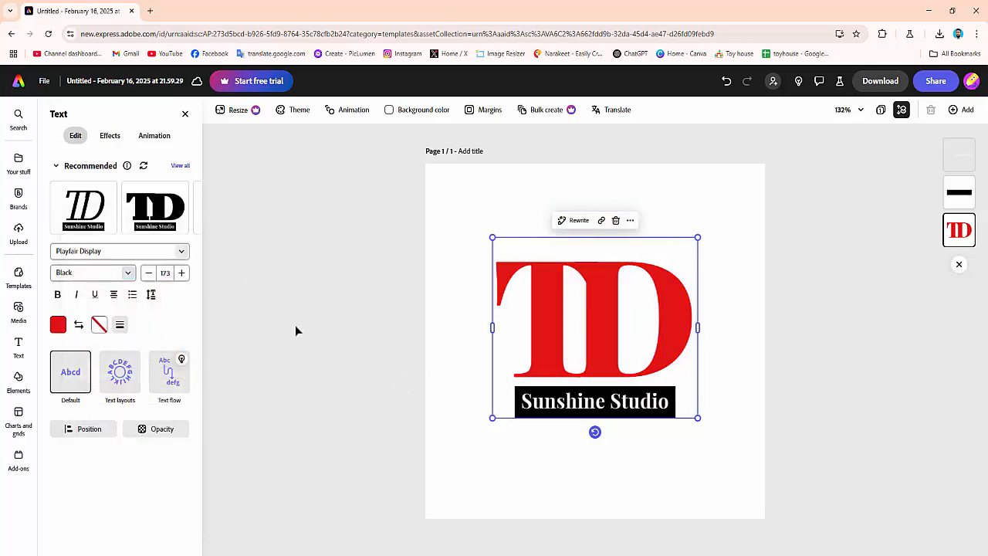
Change the monogram's font to Abril Fatface
{"action": "double_click", "coordinate": [602, 325]}
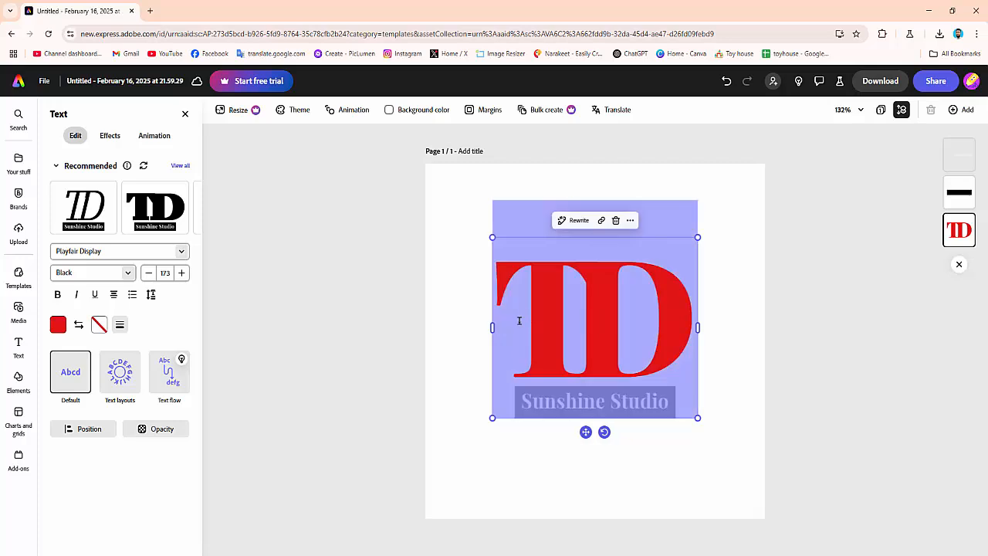
{"action": "left_click", "coordinate": [182, 253]}
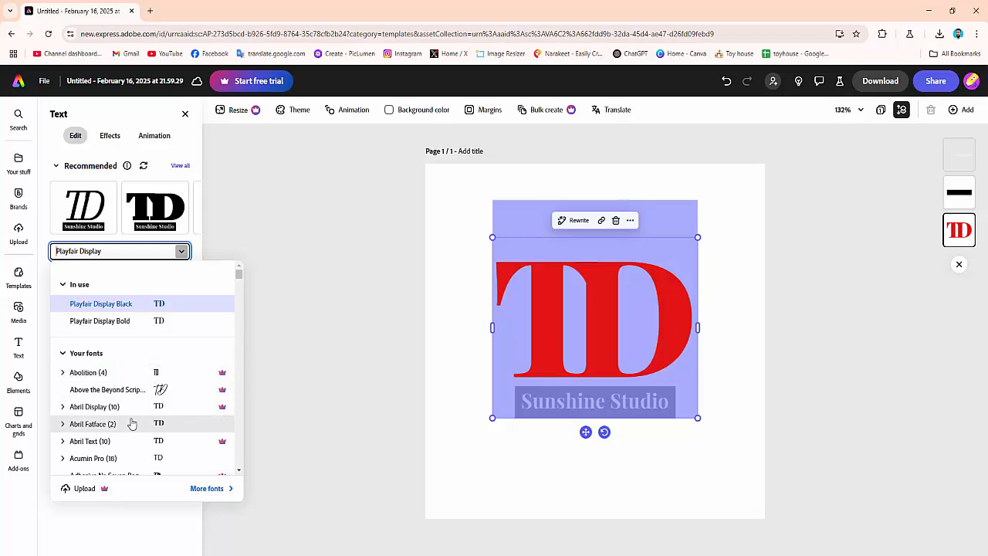
{"action": "scroll", "coordinate": [165, 407], "scroll_direction": "down", "scroll_amount": 1}
{"action": "scroll", "coordinate": [166, 407], "scroll_direction": "down", "scroll_amount": 5}
{"action": "scroll", "coordinate": [165, 406], "scroll_direction": "up", "scroll_amount": 8}
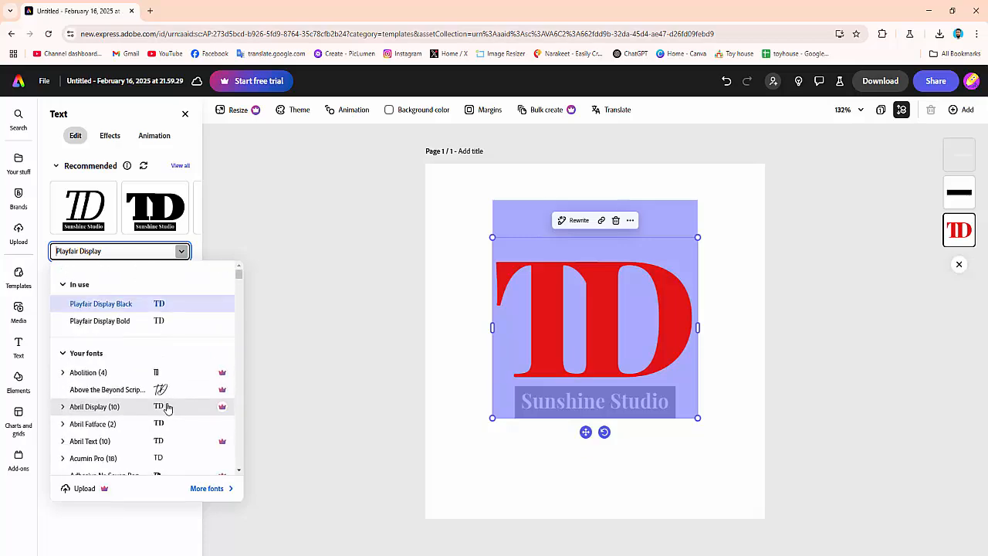
{"action": "scroll", "coordinate": [174, 413], "scroll_direction": "down", "scroll_amount": 2}
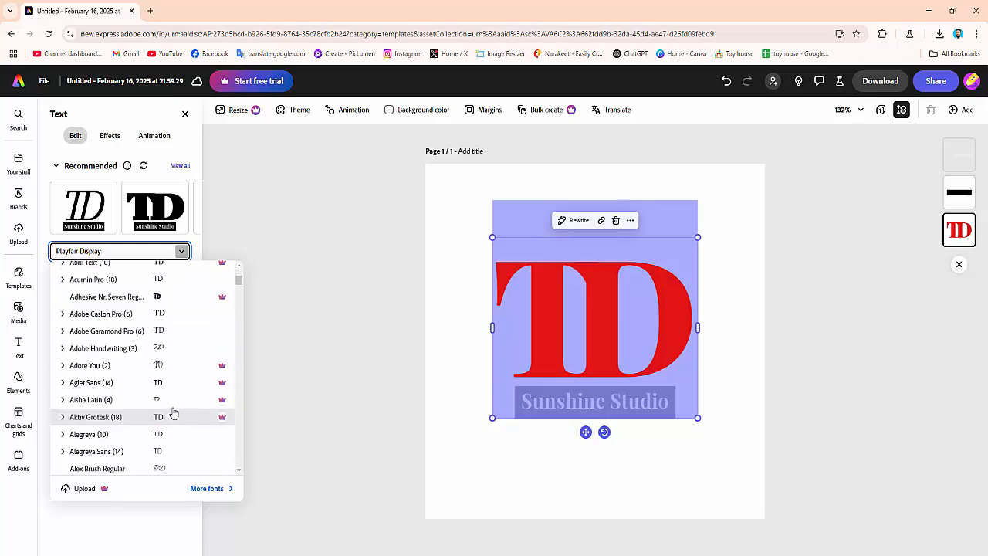
{"action": "left_click", "coordinate": [175, 302]}
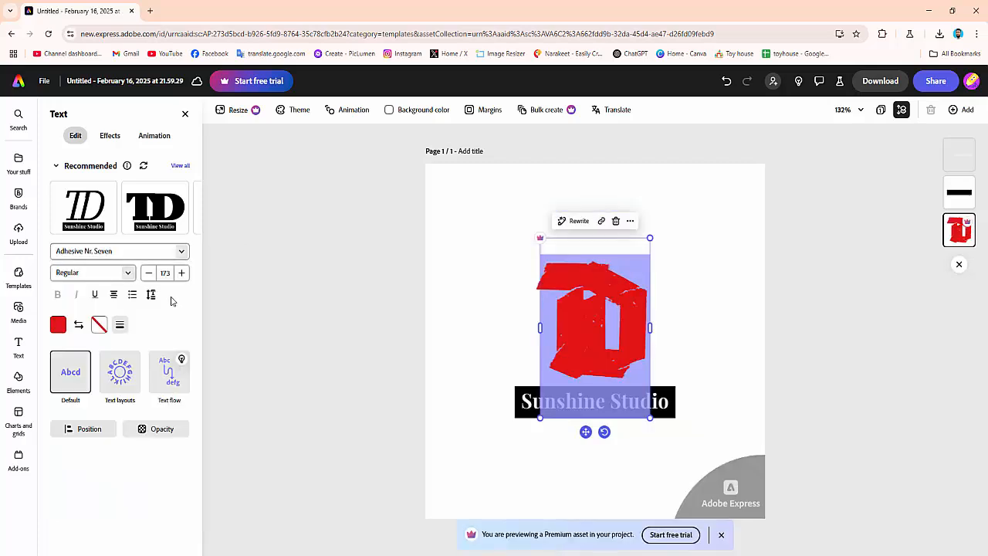
{"action": "left_click", "coordinate": [130, 274]}
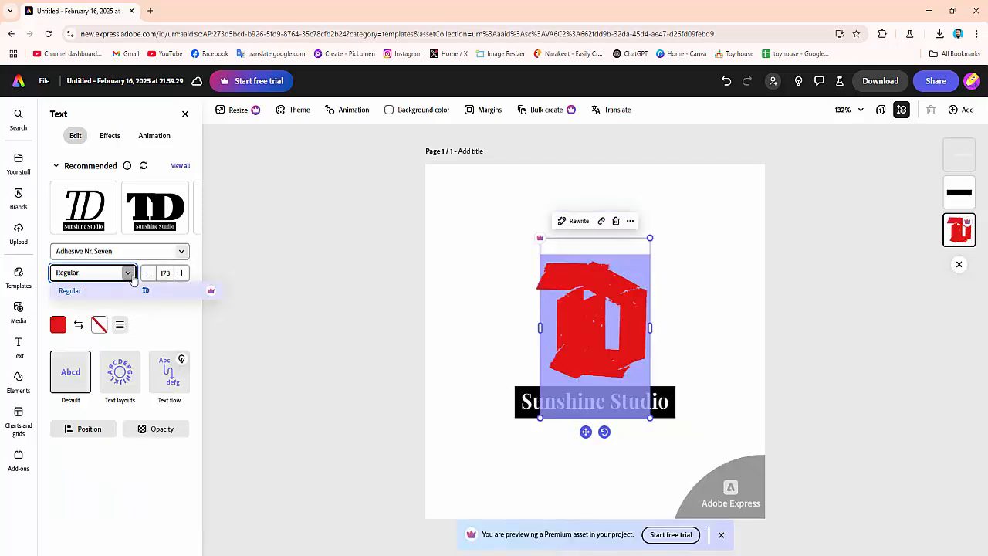
{"action": "left_click", "coordinate": [182, 250]}
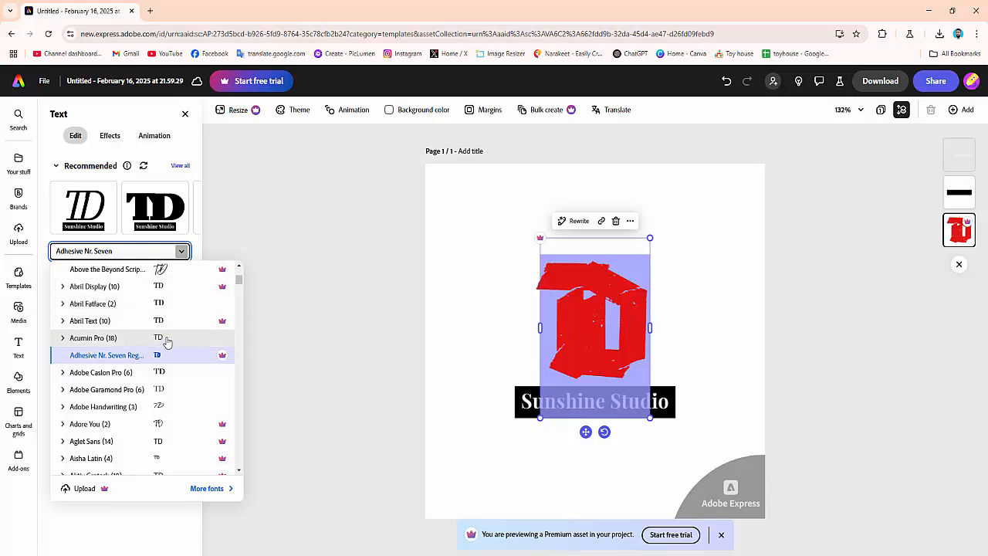
{"action": "left_click", "coordinate": [161, 303]}
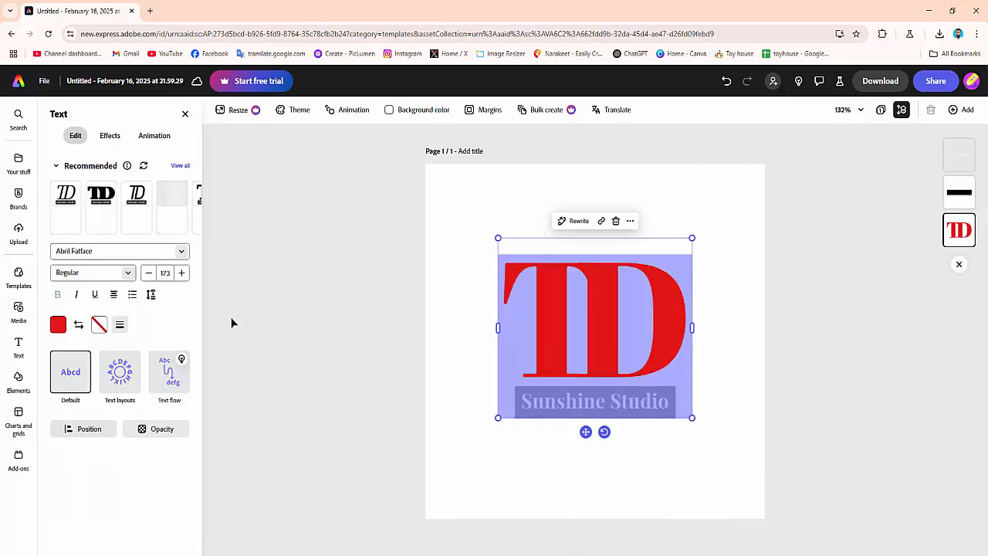
Set the monogram's font style to Italic and its size to 174
{"action": "left_click", "coordinate": [128, 272]}
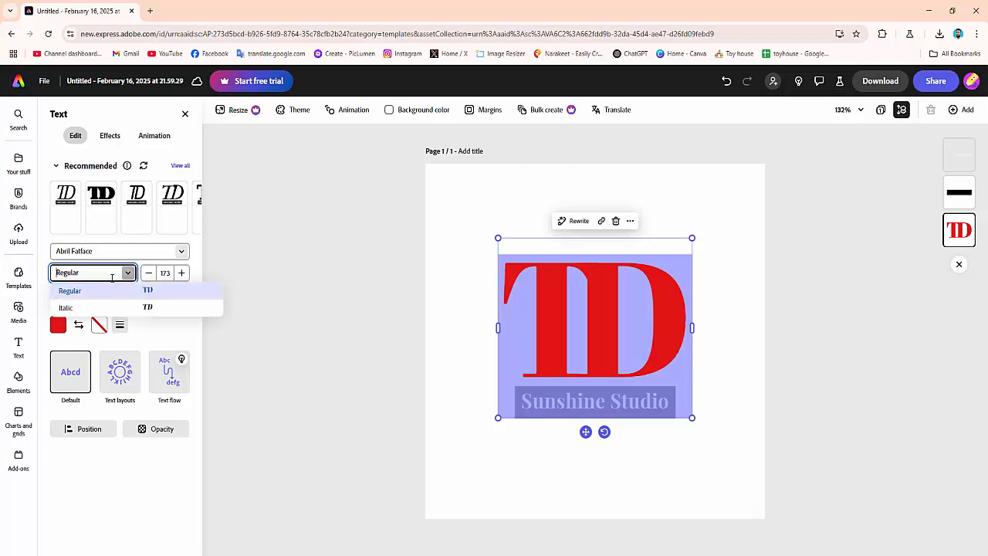
{"action": "left_click", "coordinate": [146, 307]}
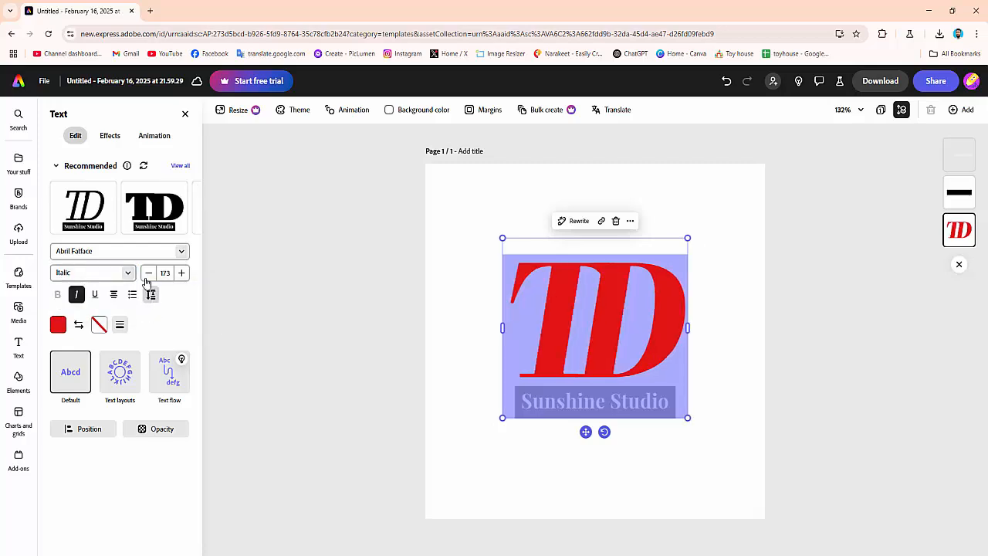
{"action": "left_click", "coordinate": [181, 272]}
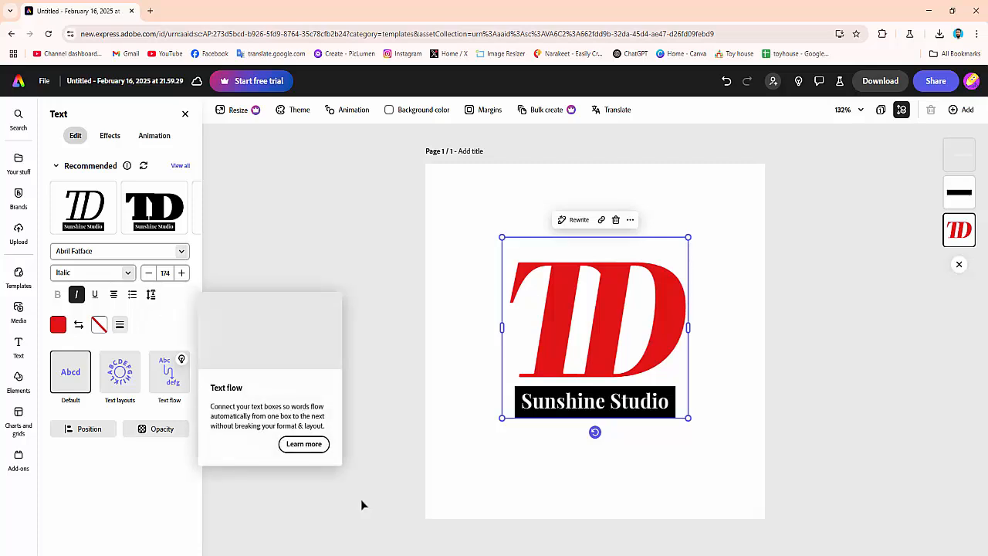
{"action": "left_click", "coordinate": [751, 374]}
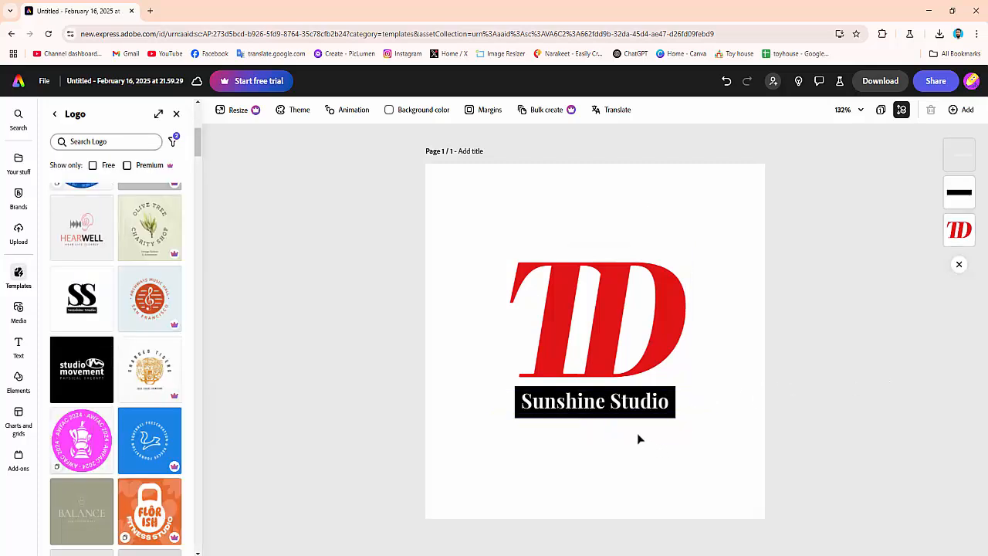
Replace the tagline text with TempleteDesign
{"action": "double_click", "coordinate": [581, 401]}
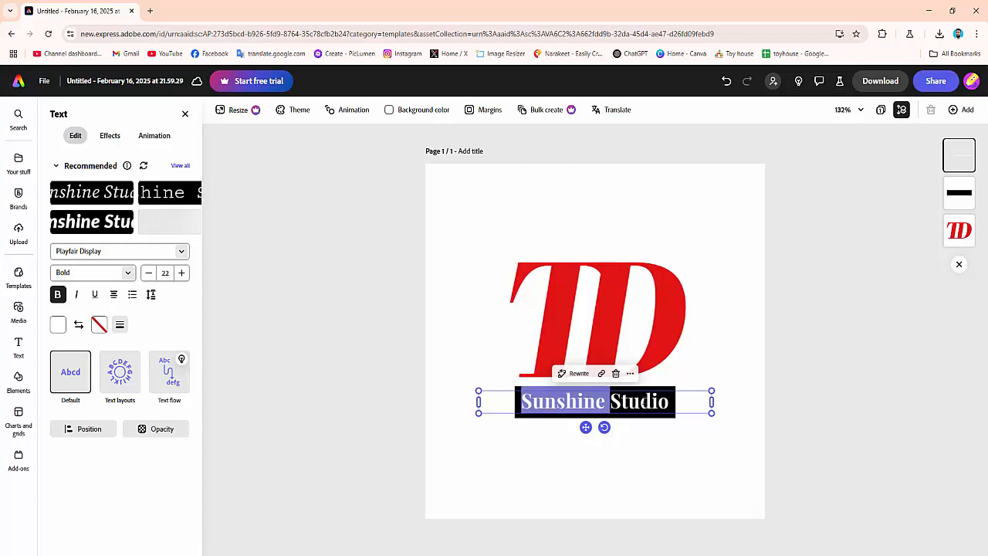
{"action": "left_click_drag", "start_coordinate": [679, 398], "coordinate": [522, 400]}
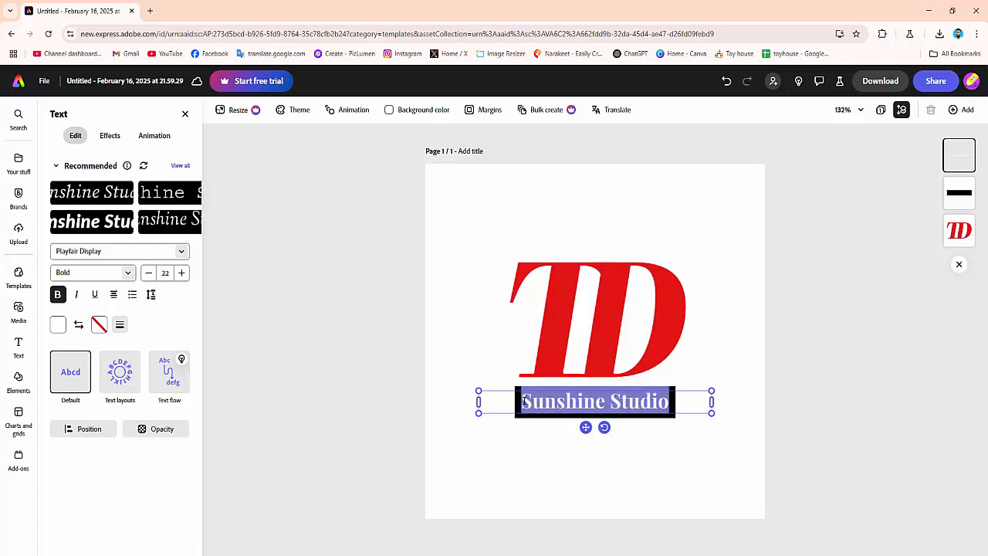
{"action": "type", "text": "Te"}
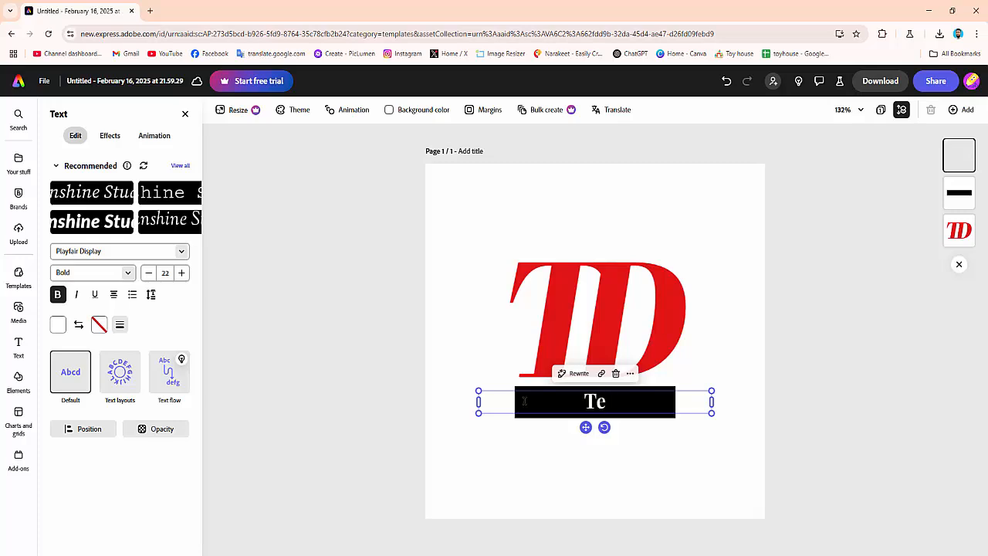
{"action": "type", "text": "mo"}
{"action": "key", "text": "BackSpace"}
{"action": "type", "text": "p"}
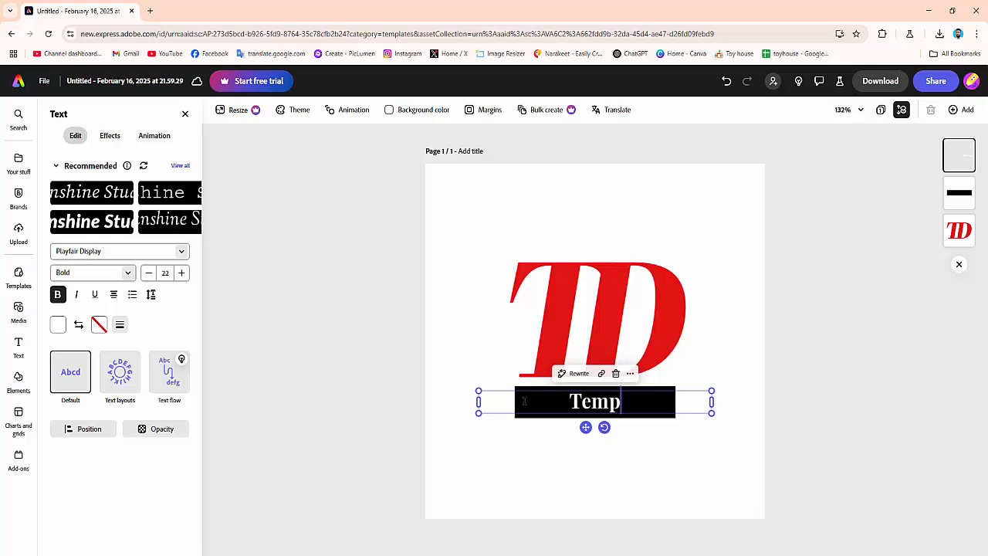
{"action": "type", "text": "lete"}
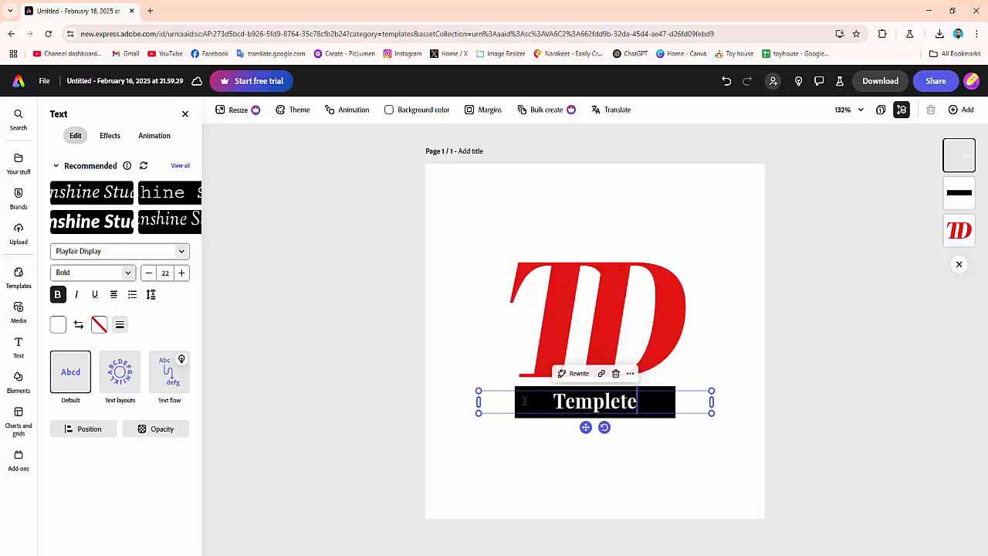
{"action": "type", "text": "De"}
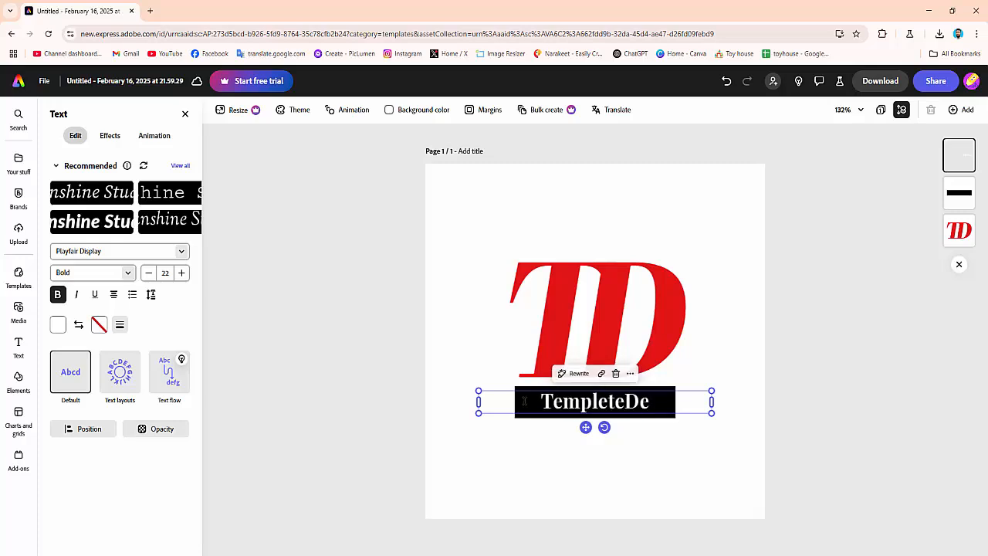
{"action": "type", "text": "sign"}
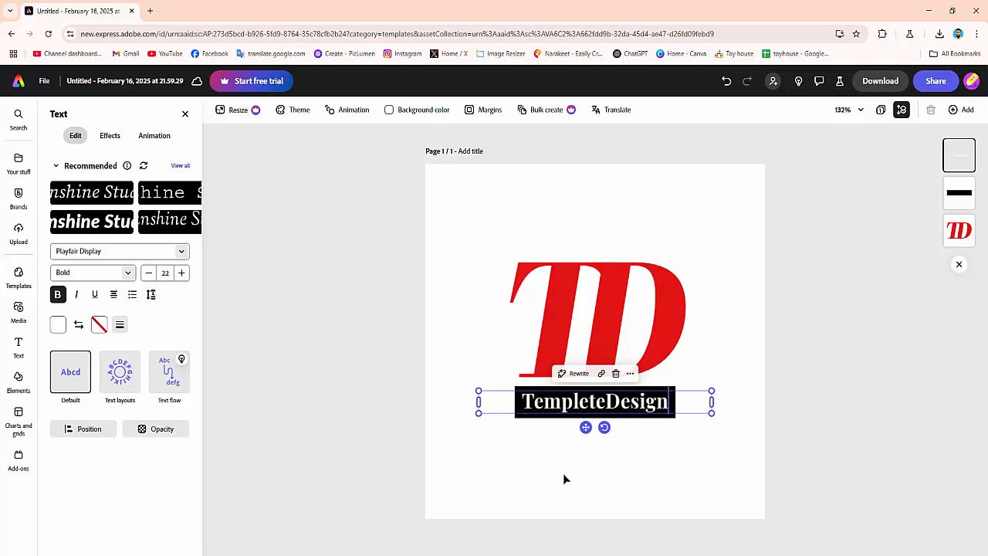
{"action": "left_click", "coordinate": [684, 430]}
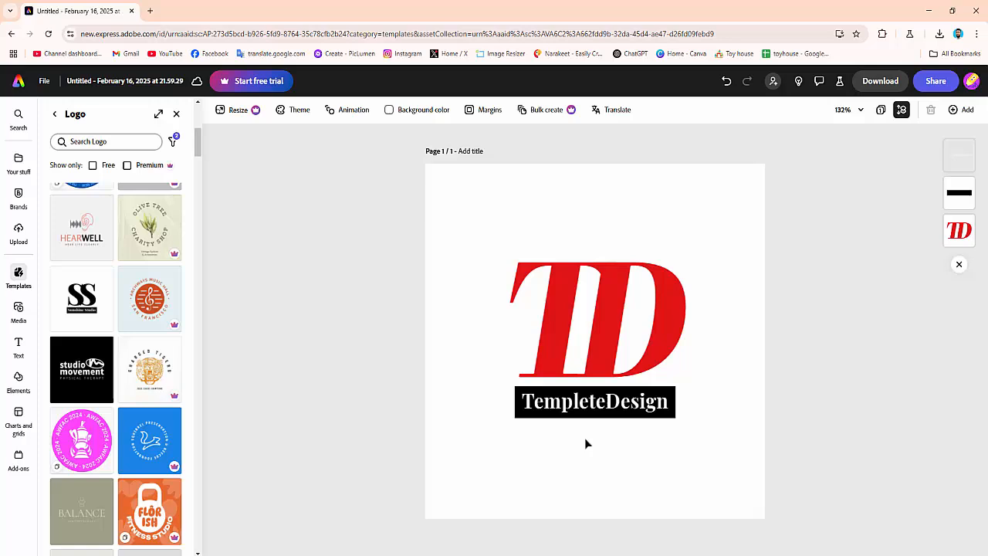
Fill the tagline's background rectangle with red, #E00D0D
{"action": "left_click", "coordinate": [538, 417]}
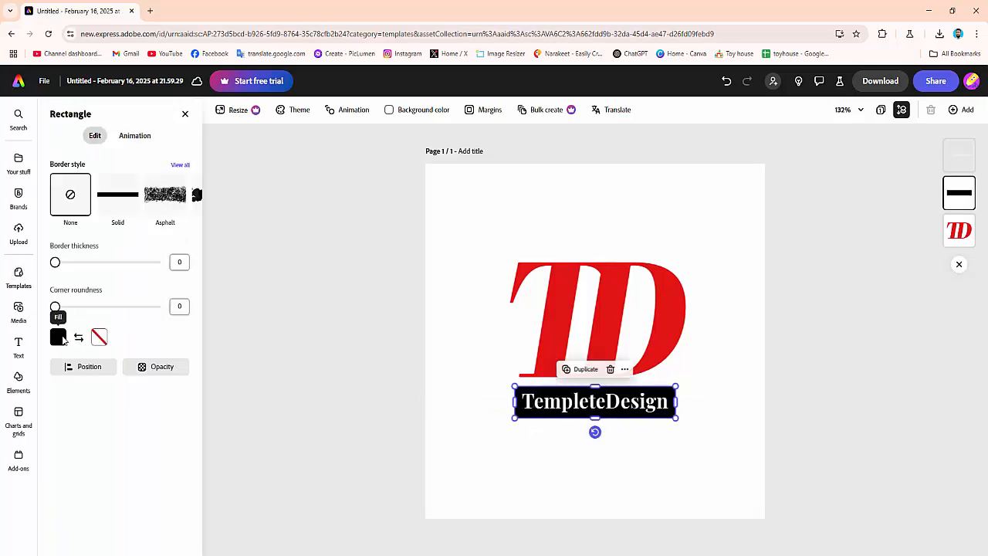
{"action": "left_click", "coordinate": [59, 337]}
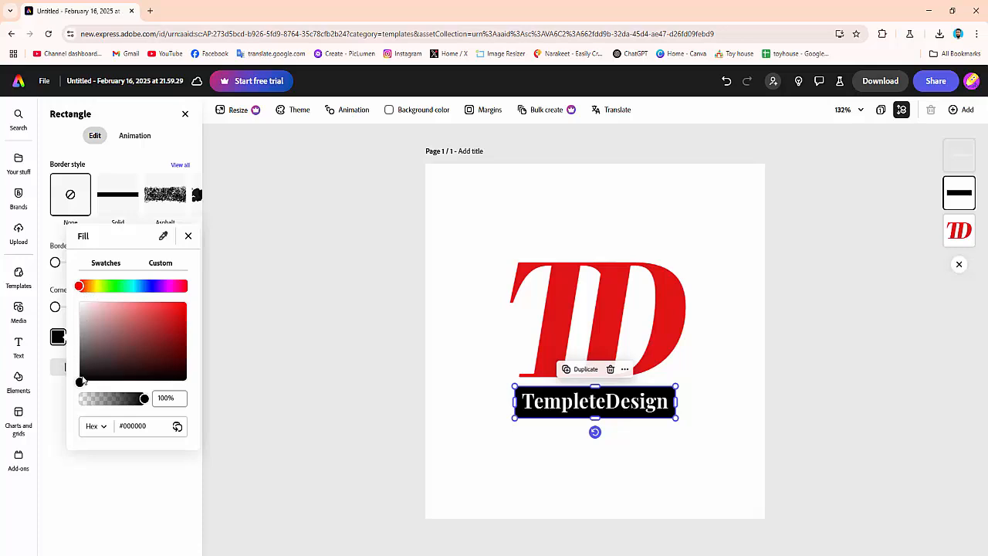
{"action": "left_click_drag", "start_coordinate": [80, 381], "coordinate": [182, 314]}
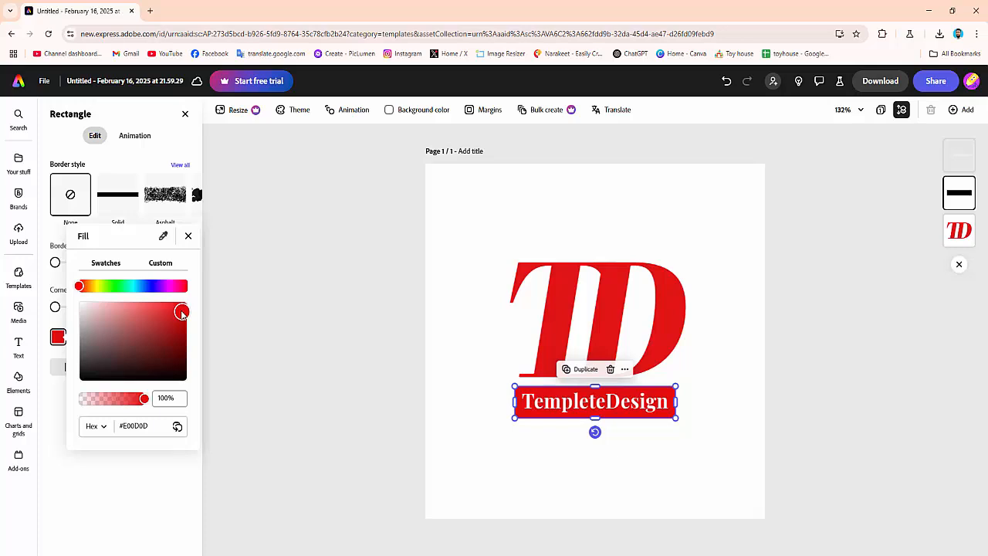
{"action": "left_click", "coordinate": [602, 214]}
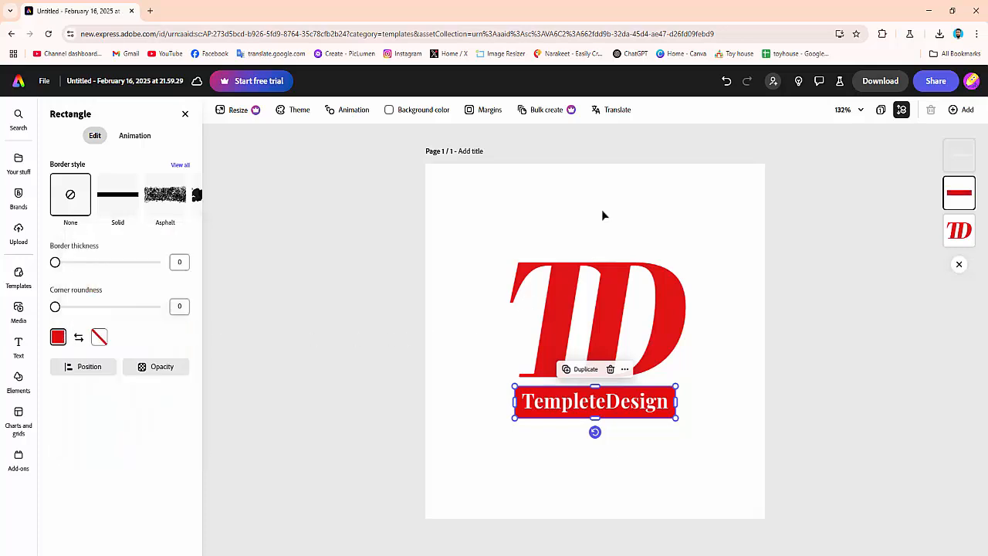
{"action": "left_click", "coordinate": [727, 289]}
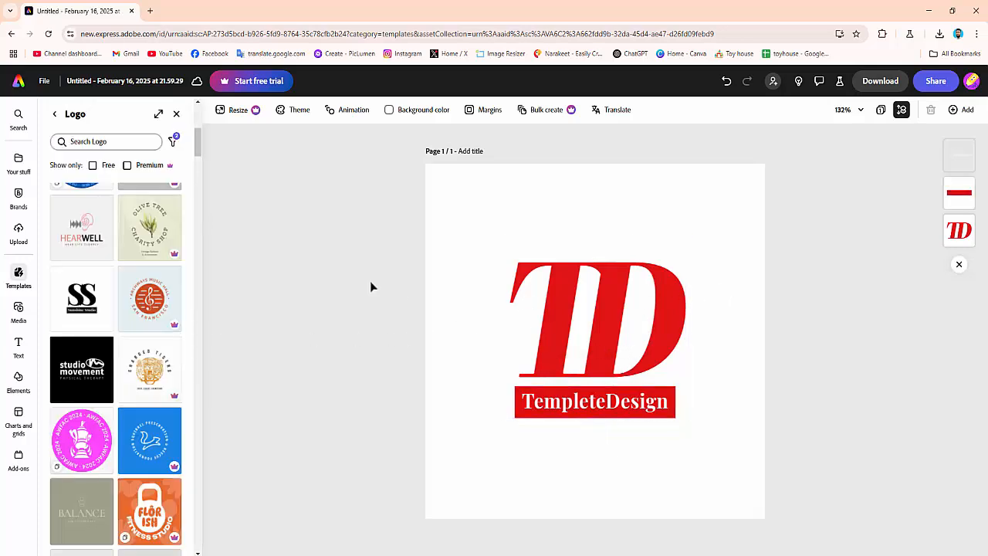
Download the logo design as a PNG image
{"action": "left_click", "coordinate": [647, 318]}
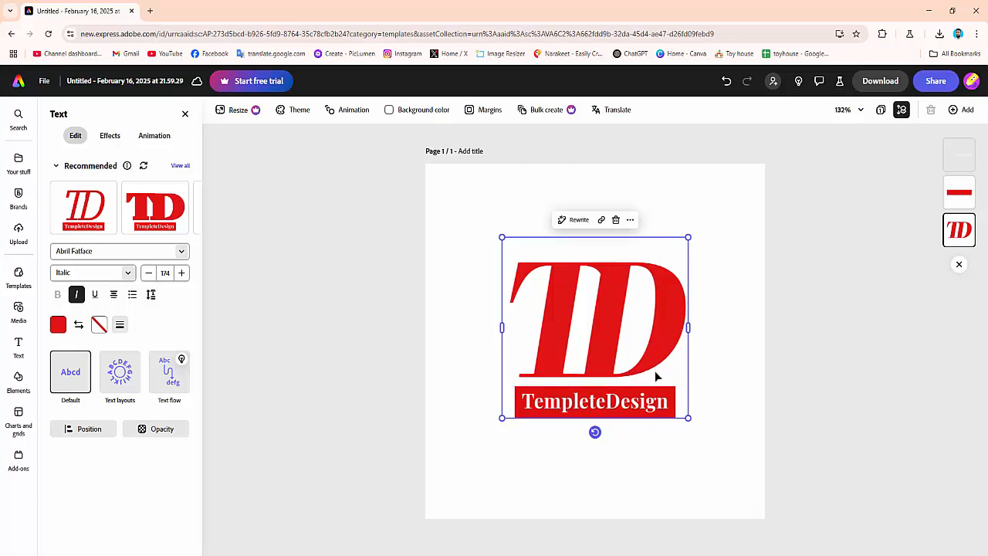
{"action": "left_click", "coordinate": [710, 323]}
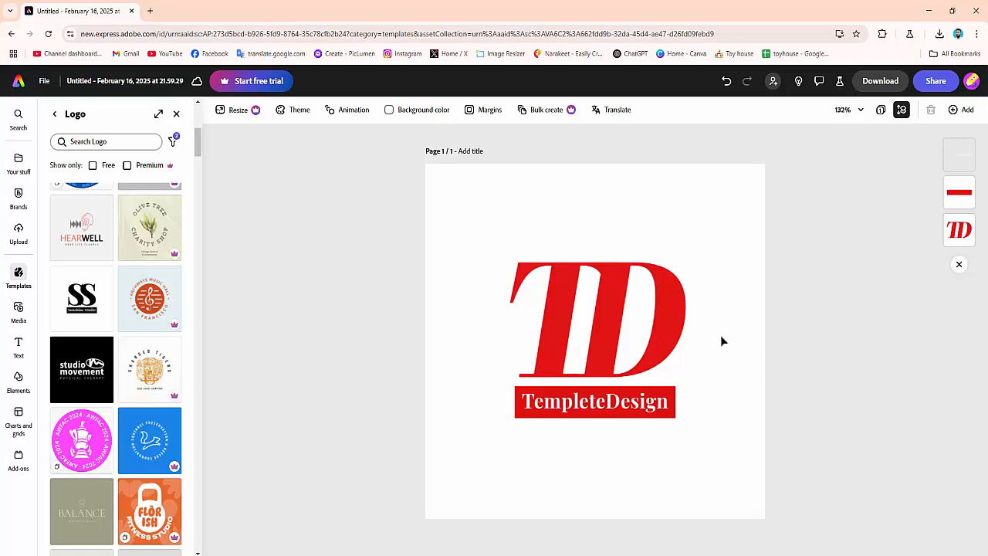
{"action": "left_click", "coordinate": [875, 81]}
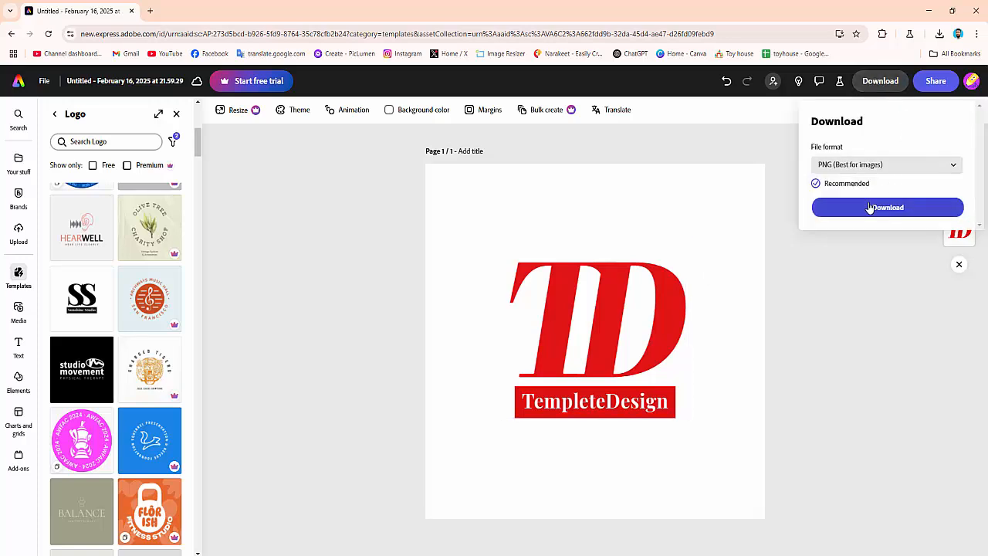
{"action": "left_click", "coordinate": [955, 167]}
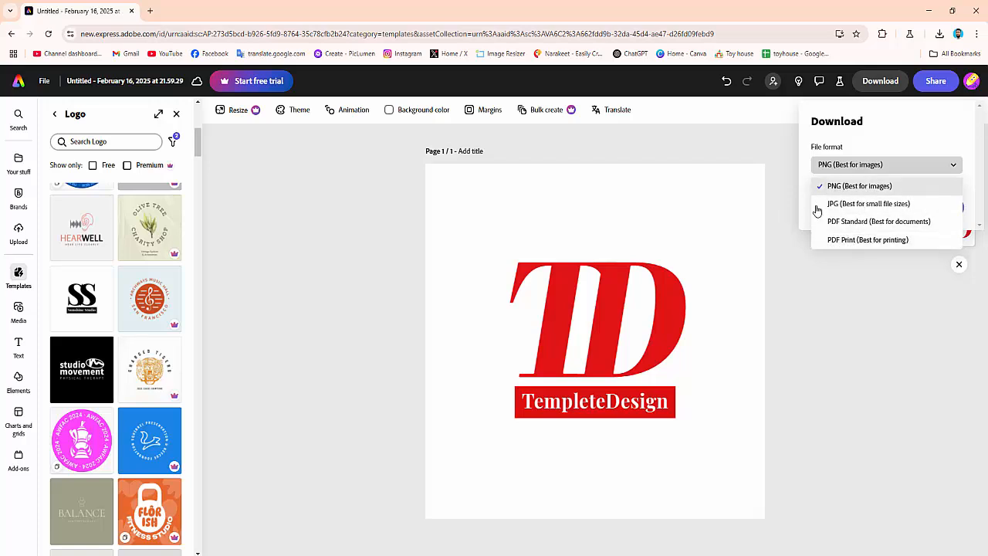
{"action": "left_click", "coordinate": [862, 191]}
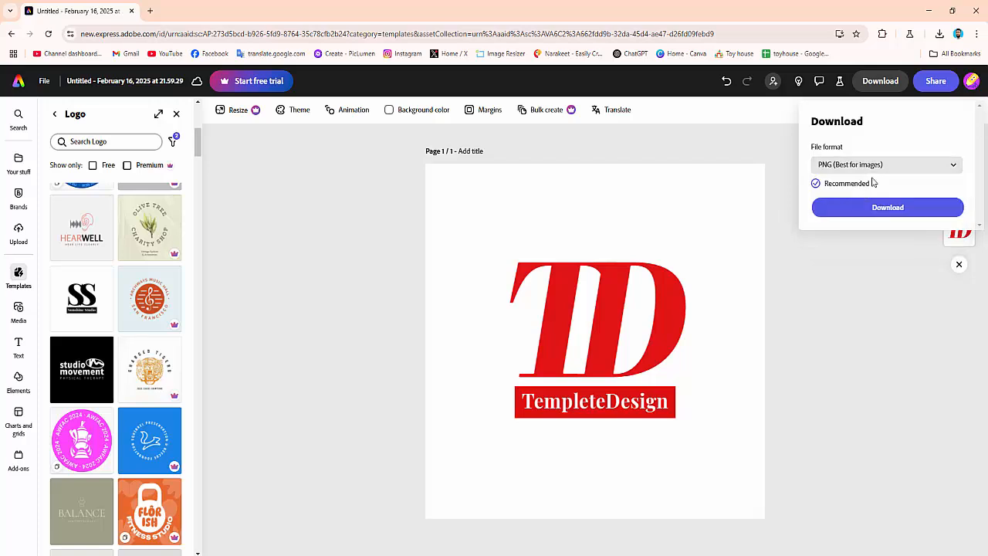
{"action": "left_click", "coordinate": [895, 208]}
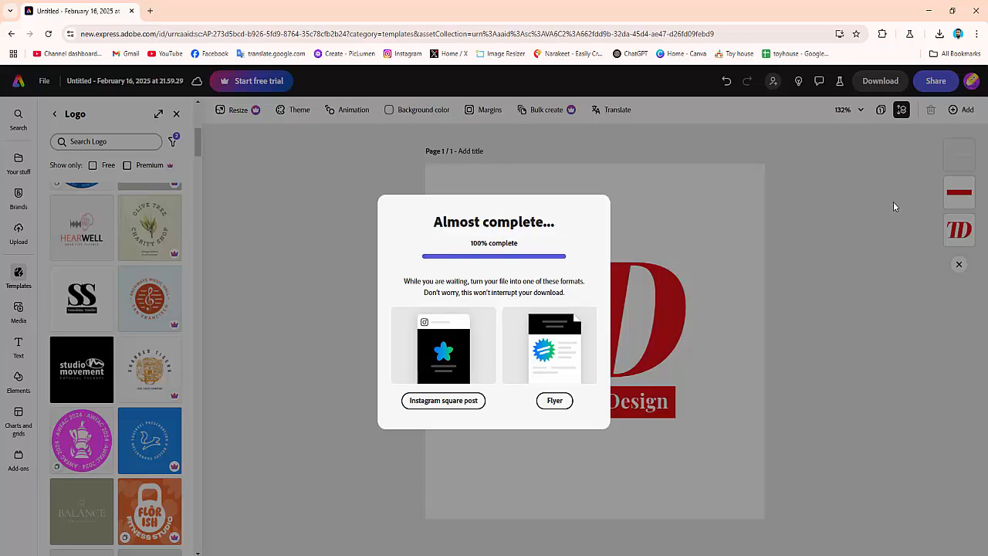
Open the downloaded Untitled.png from its folder to preview the exported logo, then close the viewer and folder
{"action": "mouse_move", "coordinate": [943, 66]}
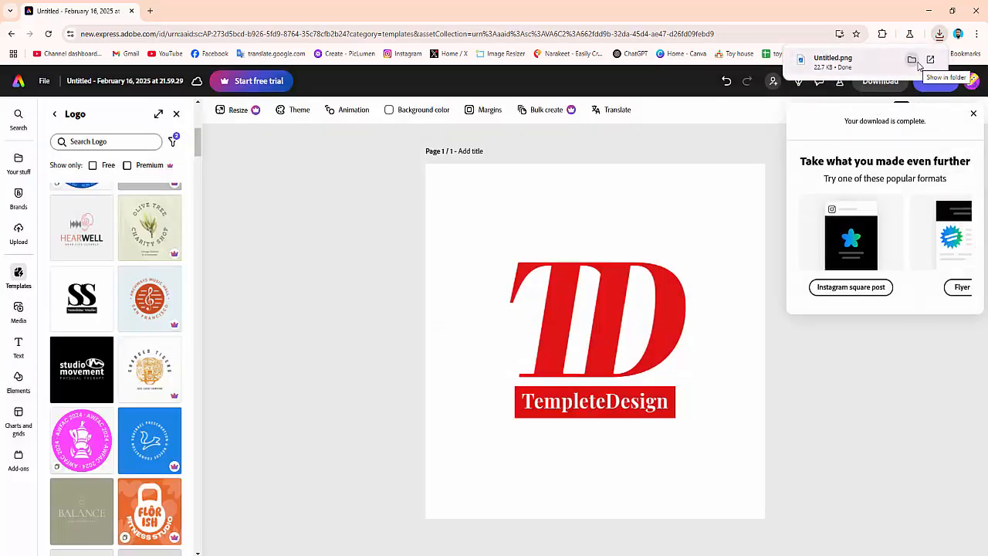
{"action": "left_click", "coordinate": [915, 64]}
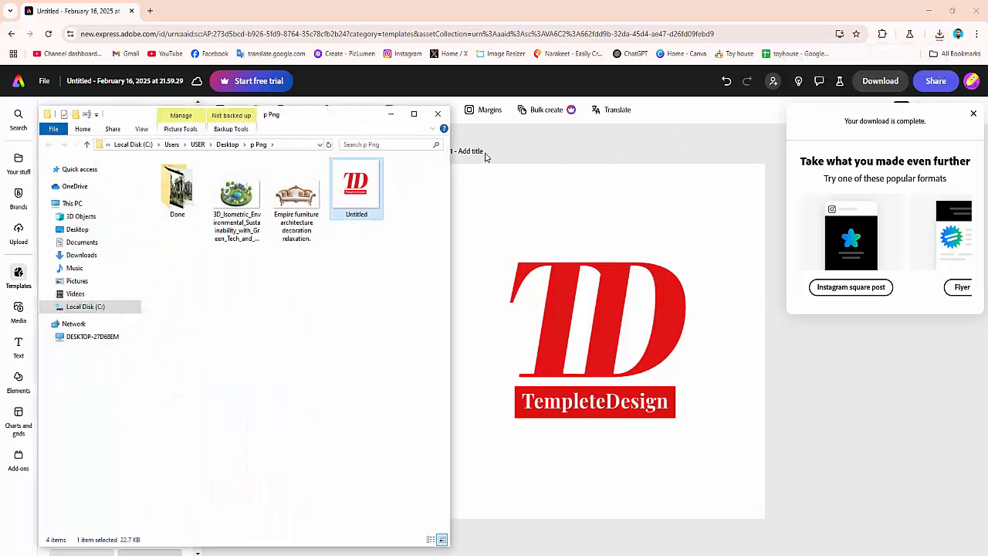
{"action": "double_click", "coordinate": [359, 194]}
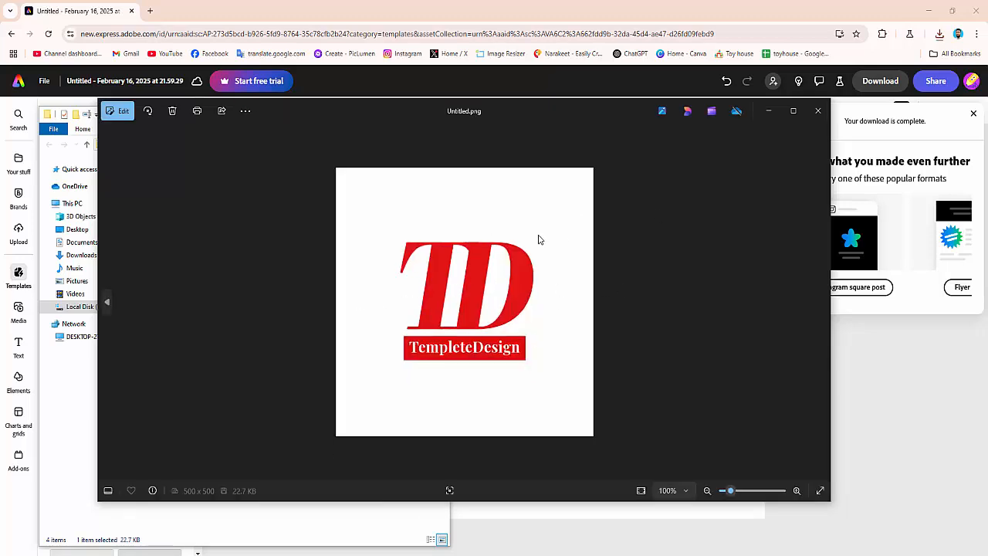
{"action": "left_click", "coordinate": [818, 110]}
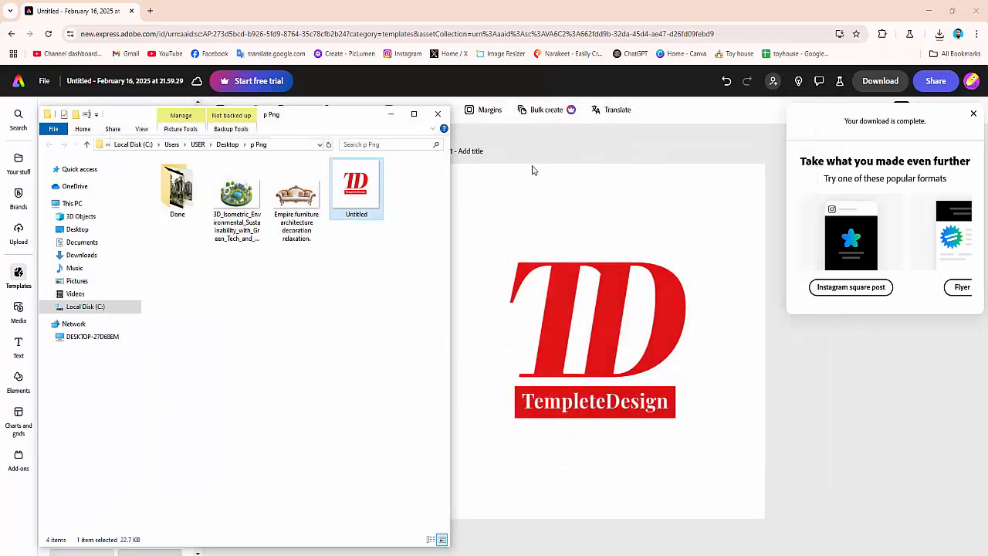
{"action": "left_click", "coordinate": [437, 115]}
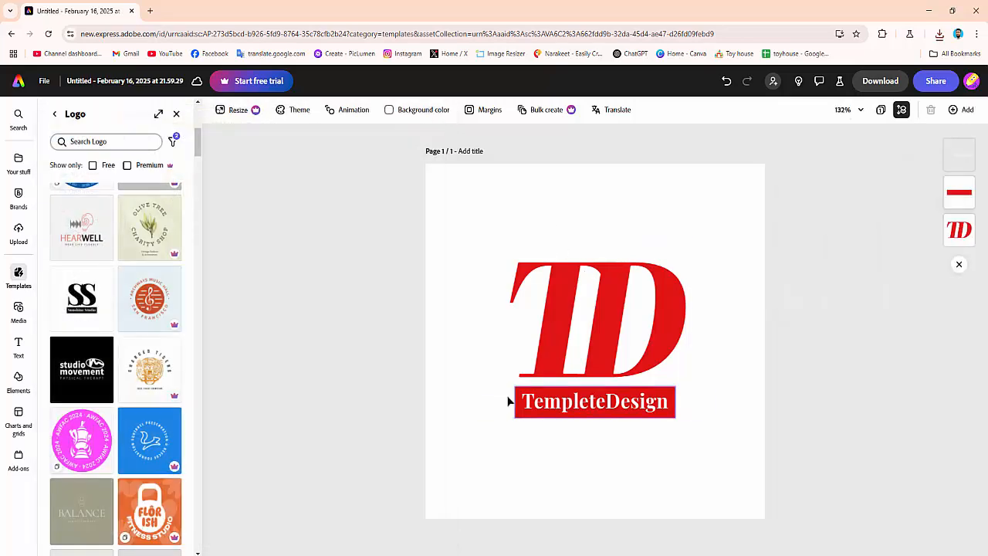
{"action": "left_click", "coordinate": [640, 311]}
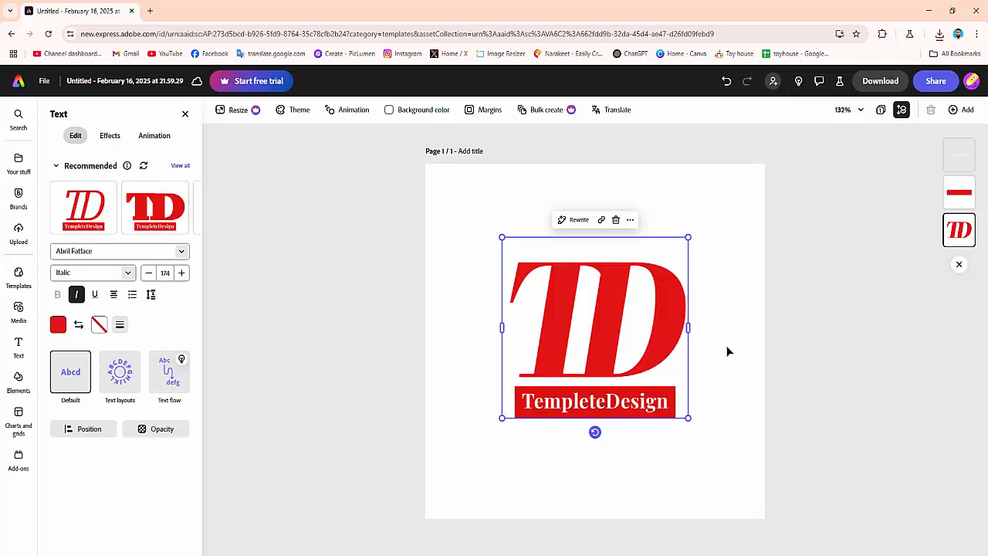
{"action": "left_click", "coordinate": [695, 347]}
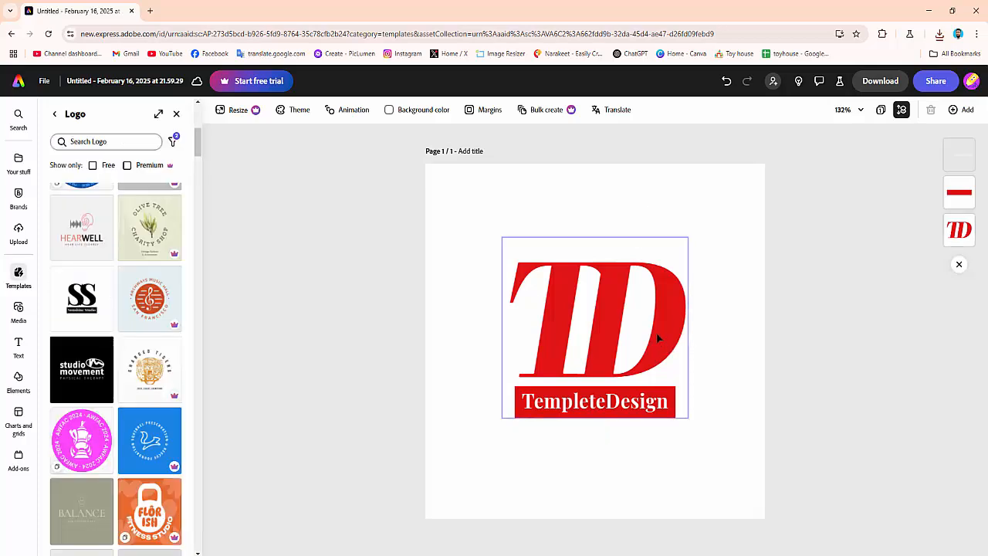